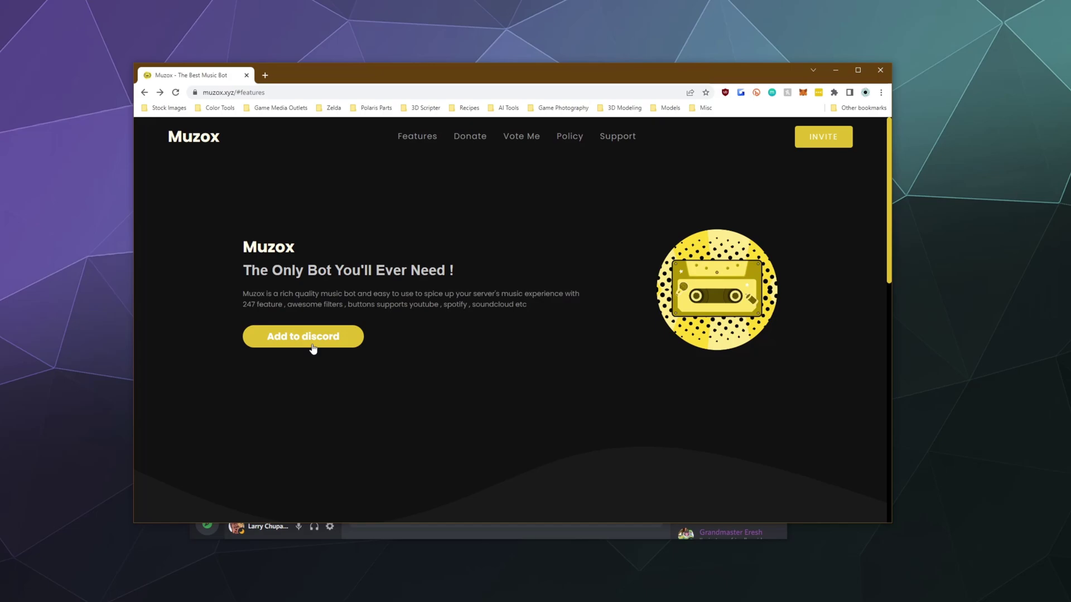
Look over the Muzox website, switch to Discord and join the Music Lounge voice channel.
{"action": "scroll", "coordinate": [429, 439], "scroll_direction": "down", "scroll_amount": 10}
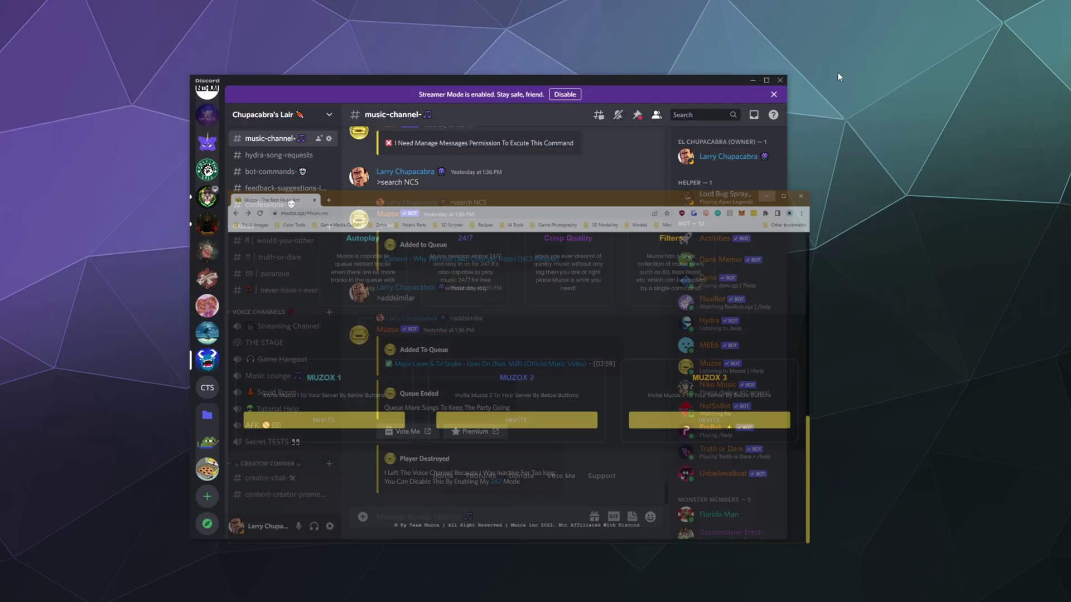
{"action": "left_click", "coordinate": [836, 70]}
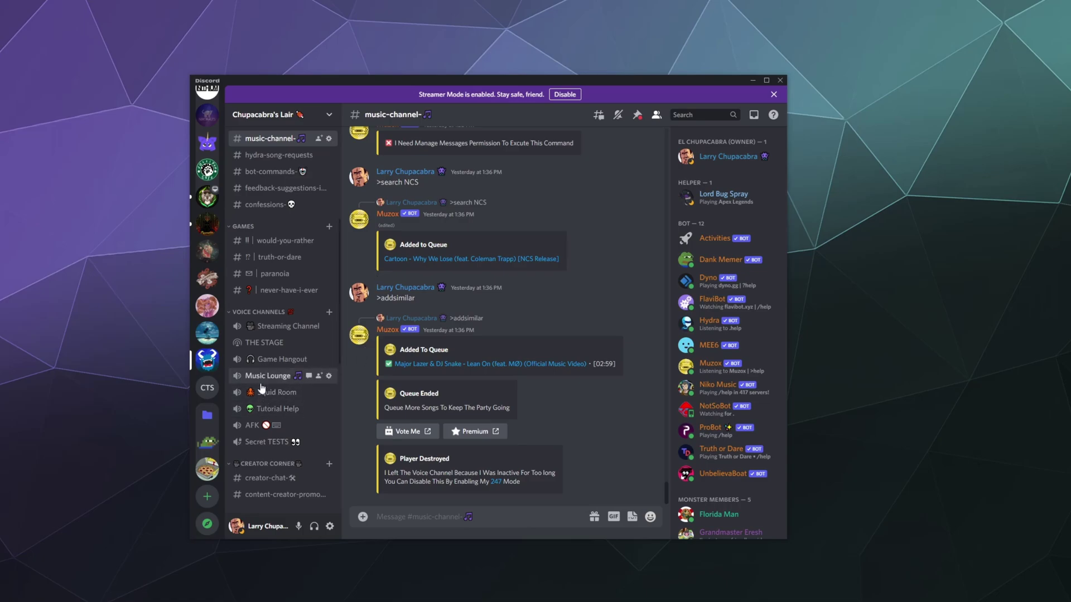
{"action": "left_click", "coordinate": [282, 379]}
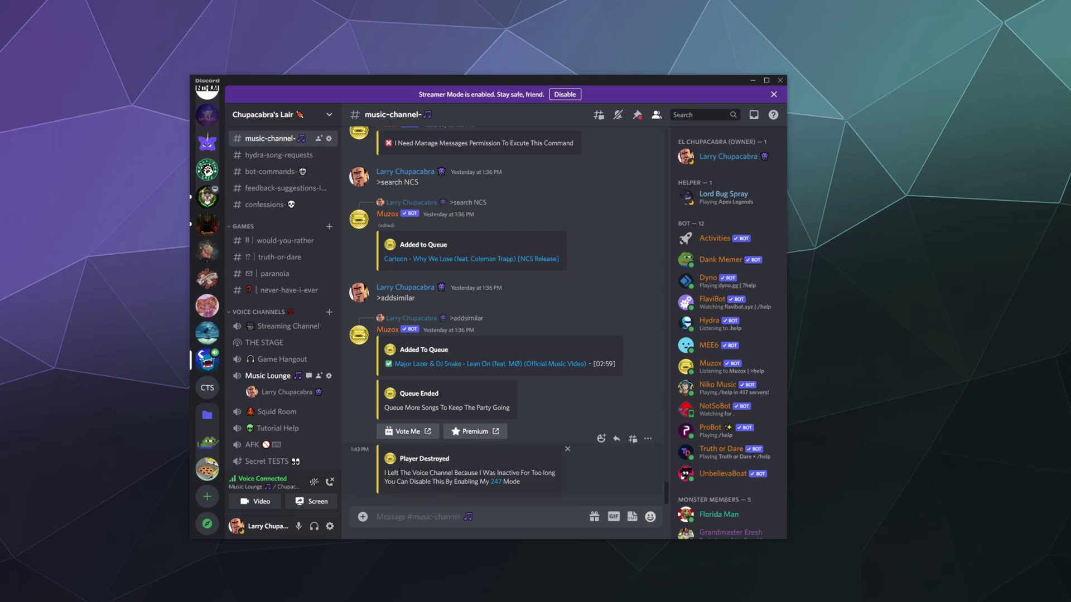
Show the Muzox help menu in music-channel with the >help command.
{"action": "left_click", "coordinate": [422, 521]}
{"action": "type", "text": ">"}
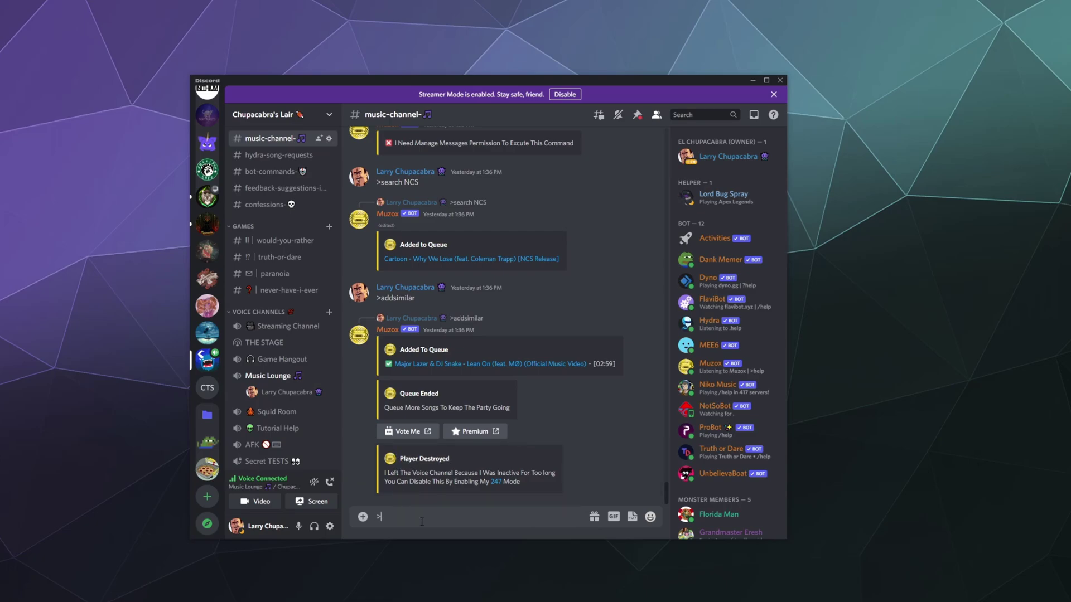
{"action": "type", "text": "help"}
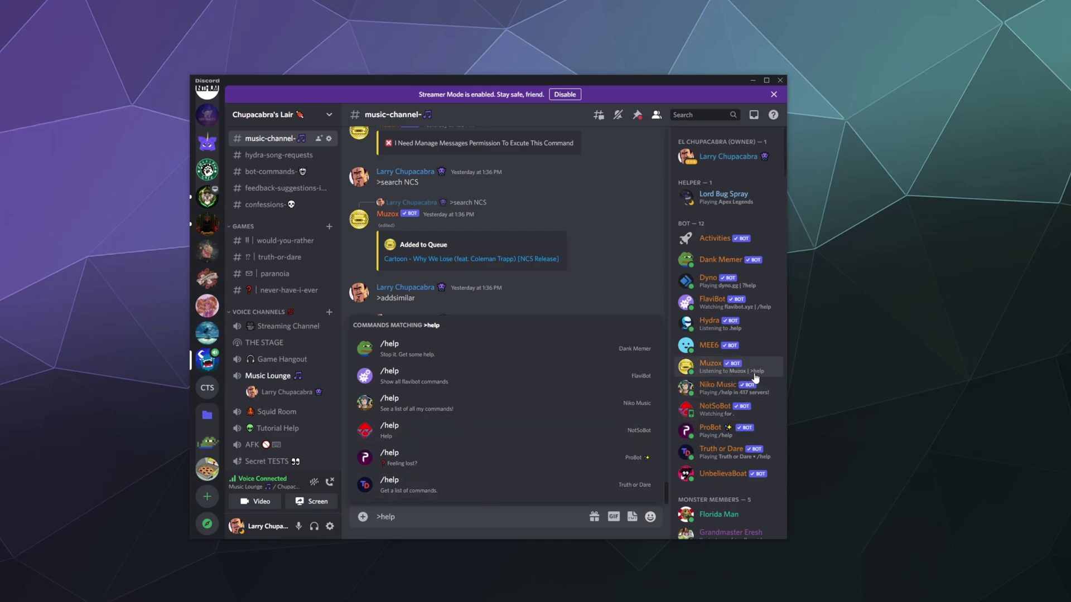
{"action": "key", "text": "Return"}
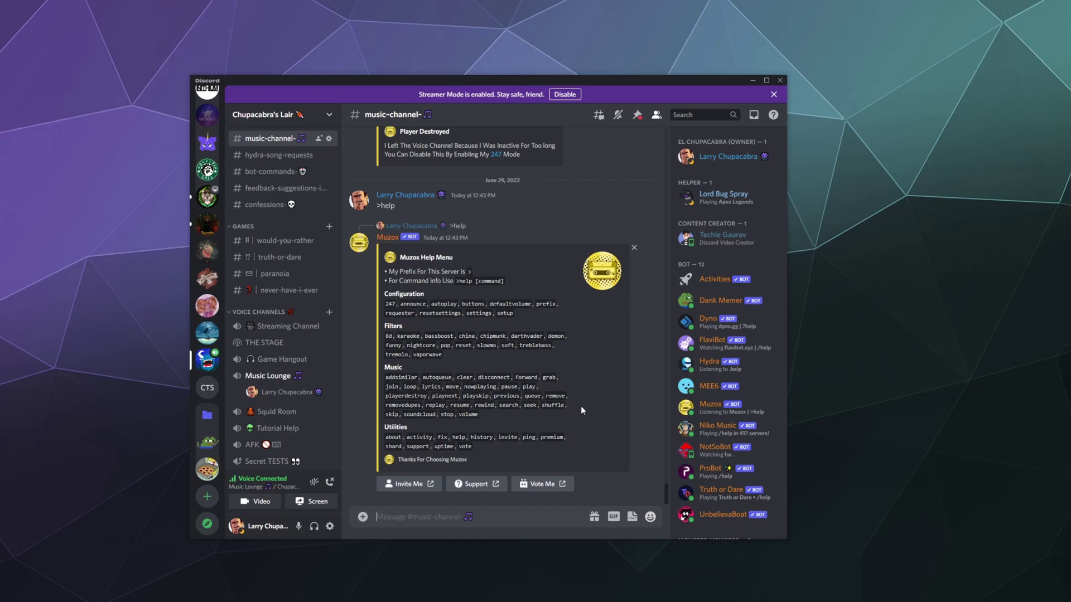
{"action": "type", "text": "/play"}
{"action": "key", "text": "BackSpace"}
{"action": "key", "text": "BackSpace"}
{"action": "key", "text": "BackSpace"}
{"action": "key", "text": "BackSpace"}
{"action": "key", "text": "BackSpace"}
Search for songs with >search NCS and add Electro-Light - Symbolism [NCS Release] to the queue.
{"action": "type", "text": ">search"}
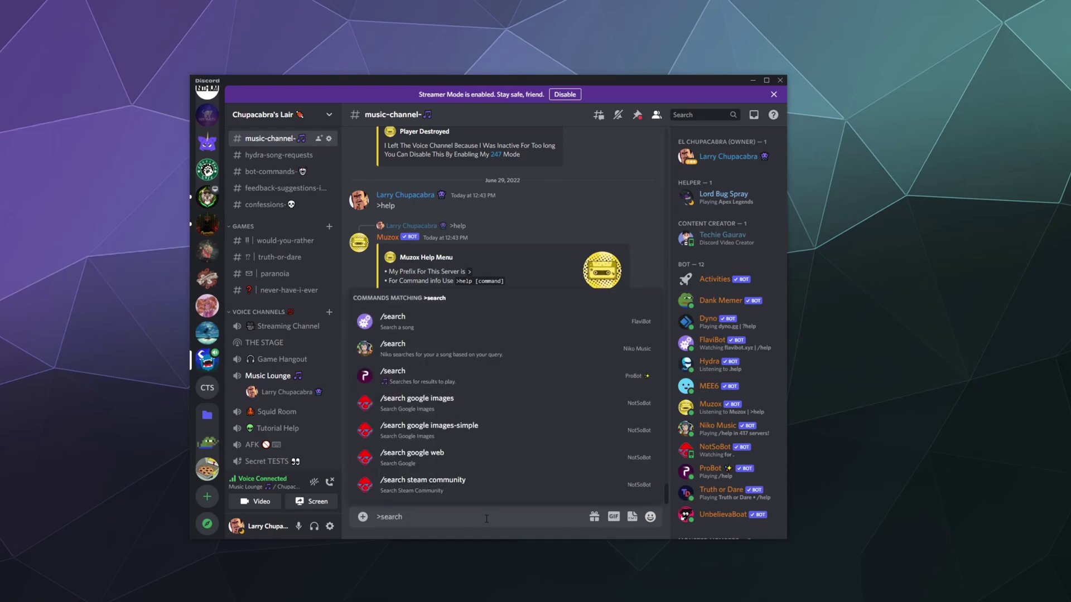
{"action": "type", "text": " NCS"}
{"action": "key", "text": "Return"}
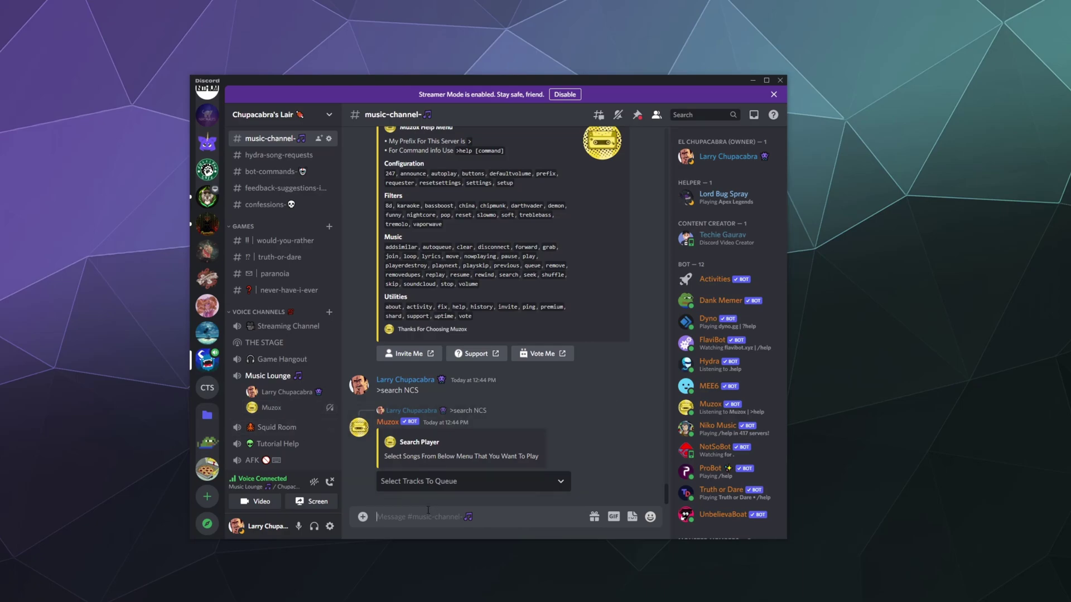
{"action": "left_click", "coordinate": [423, 484]}
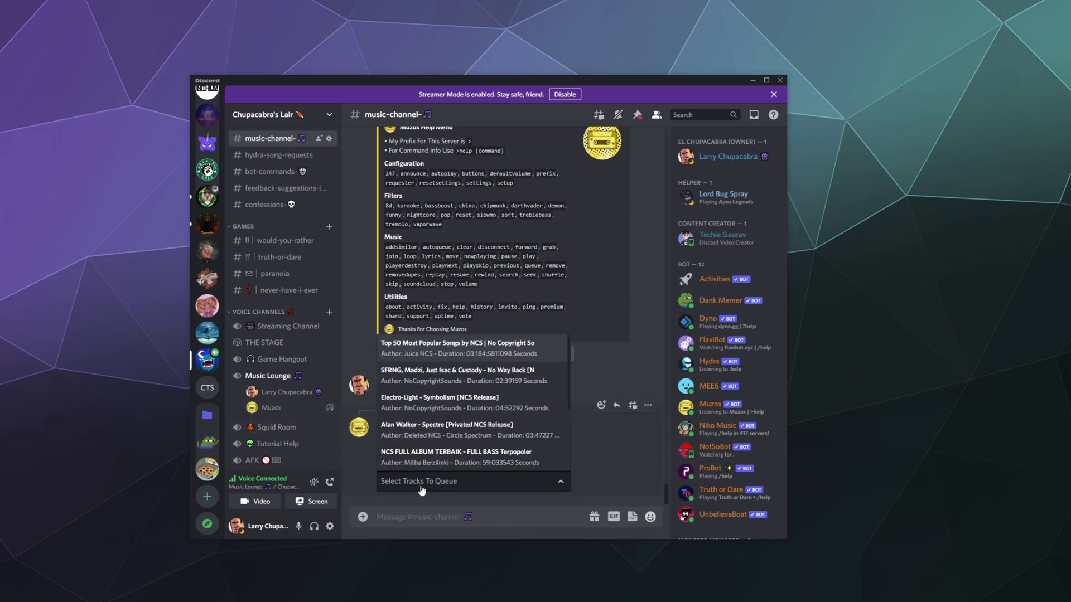
{"action": "scroll", "coordinate": [422, 370], "scroll_direction": "down", "scroll_amount": 4}
{"action": "scroll", "coordinate": [430, 379], "scroll_direction": "up", "scroll_amount": 4}
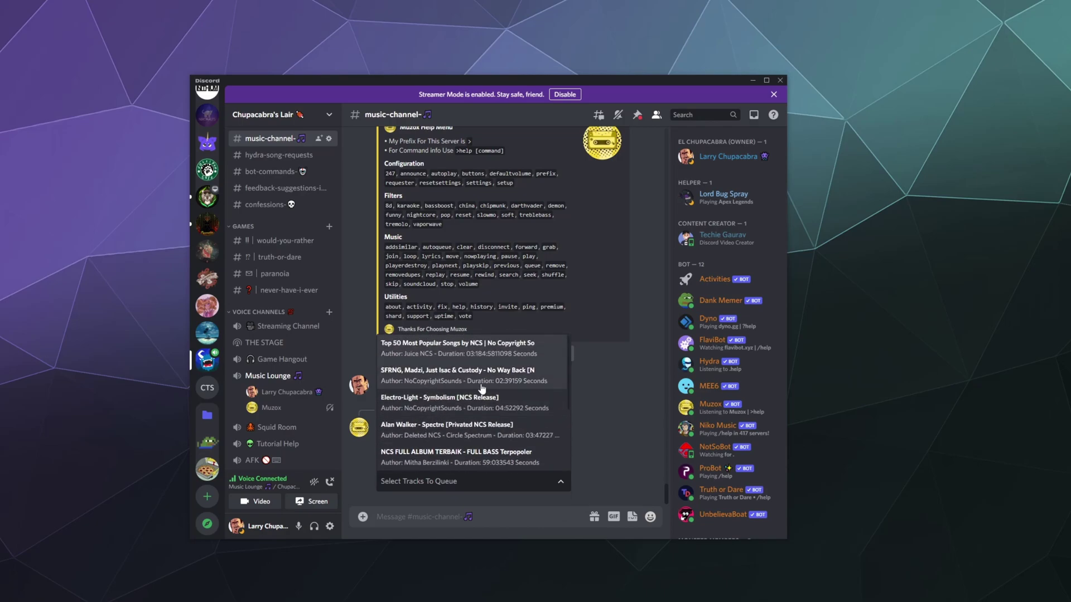
{"action": "left_click", "coordinate": [478, 404]}
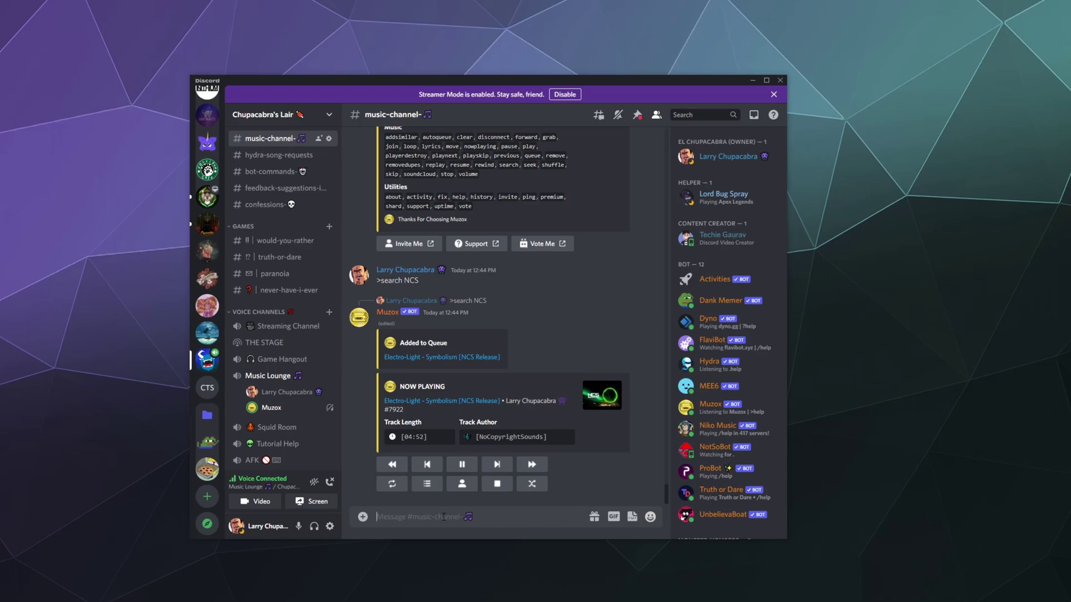
Run >search NCS again and add Tobu - Candyland [NCS Release] to the queue.
{"action": "type", "text": ">search NCS"}
{"action": "key", "text": "Return"}
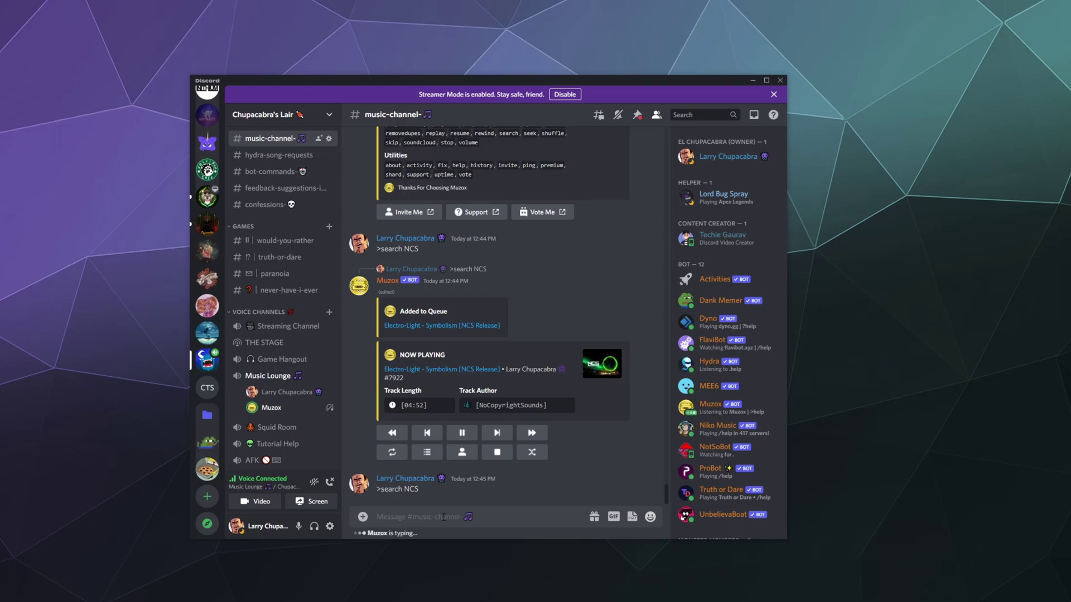
{"action": "left_click", "coordinate": [440, 492]}
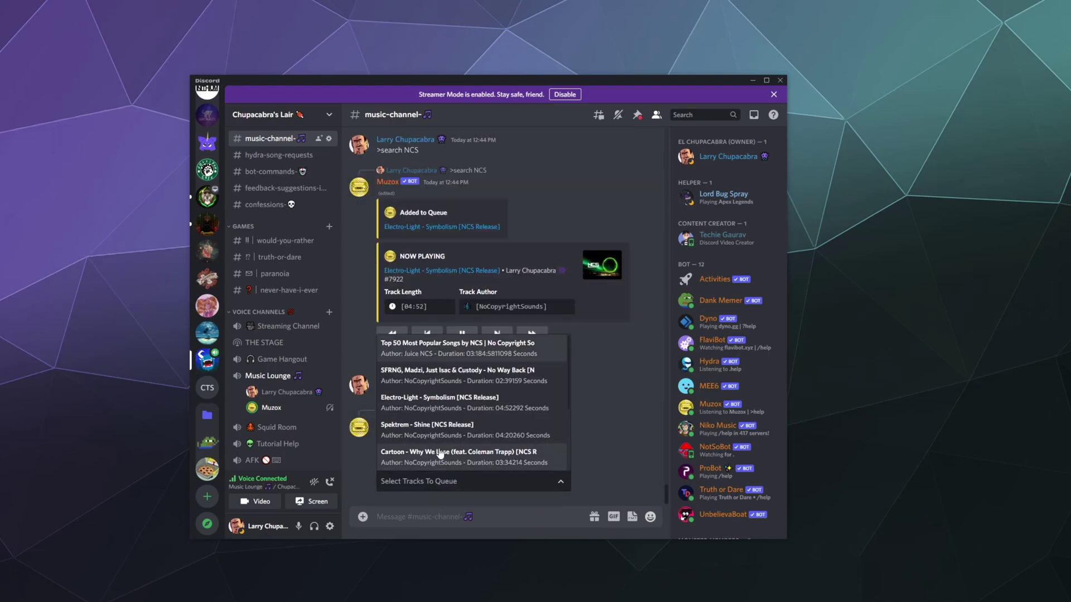
{"action": "scroll", "coordinate": [437, 449], "scroll_direction": "down", "scroll_amount": 4}
{"action": "left_click", "coordinate": [434, 402]}
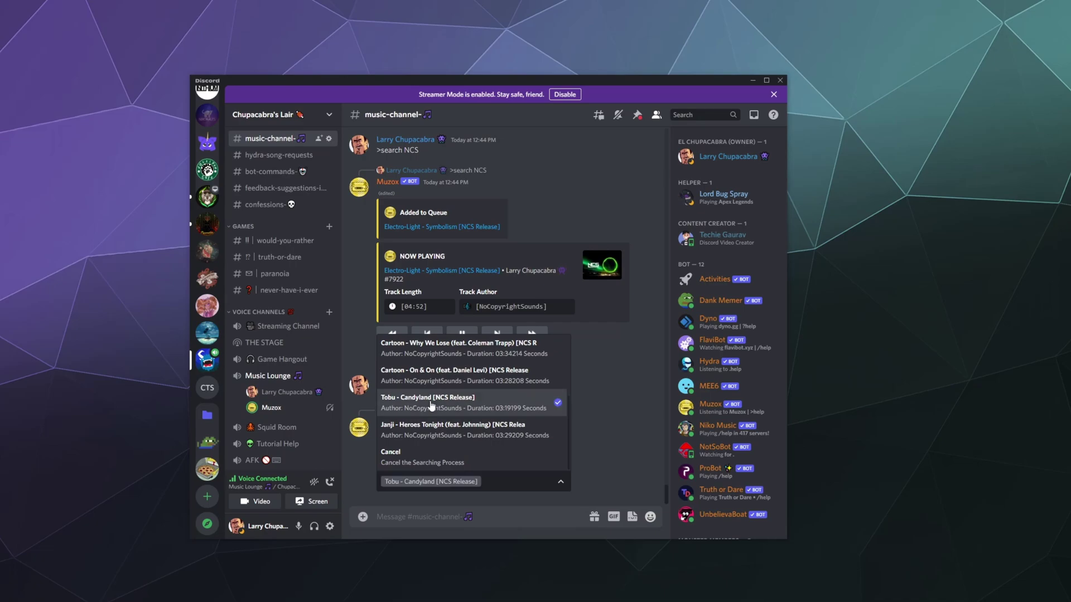
{"action": "left_click", "coordinate": [508, 534]}
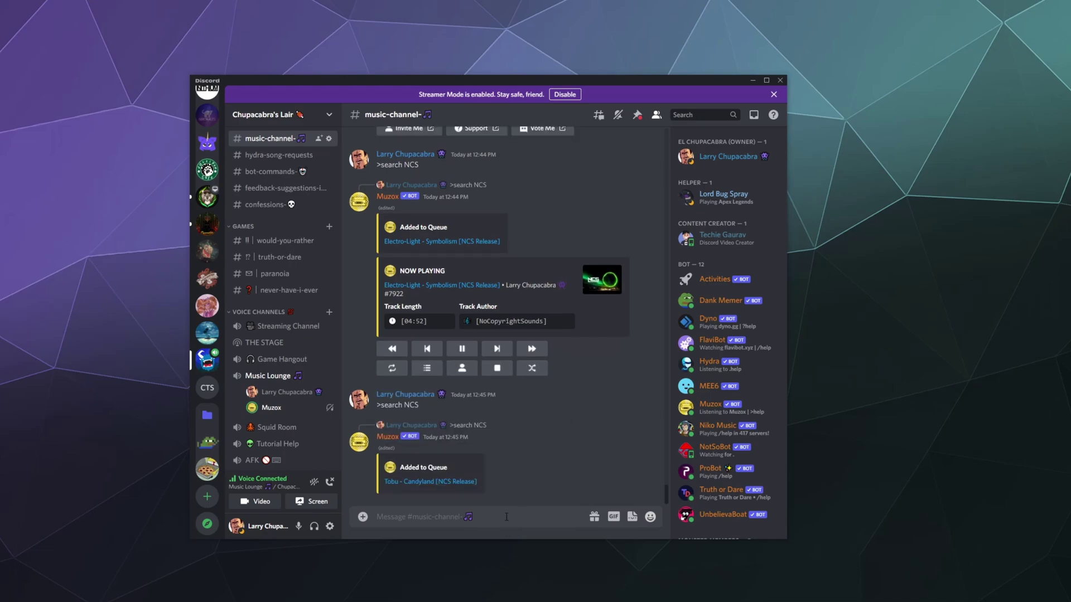
Add a similar song to the queue with >addsimilar and display the music queue with >queue.
{"action": "type", "text": ">addsimilar"}
{"action": "key", "text": "Return"}
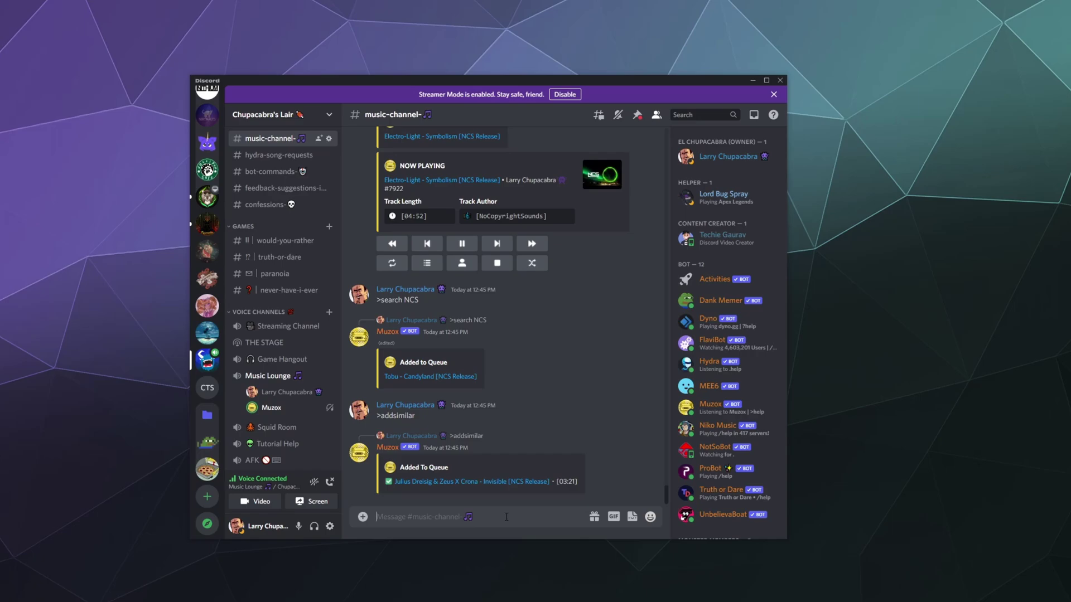
{"action": "type", "text": ">queue"}
{"action": "key", "text": "Return"}
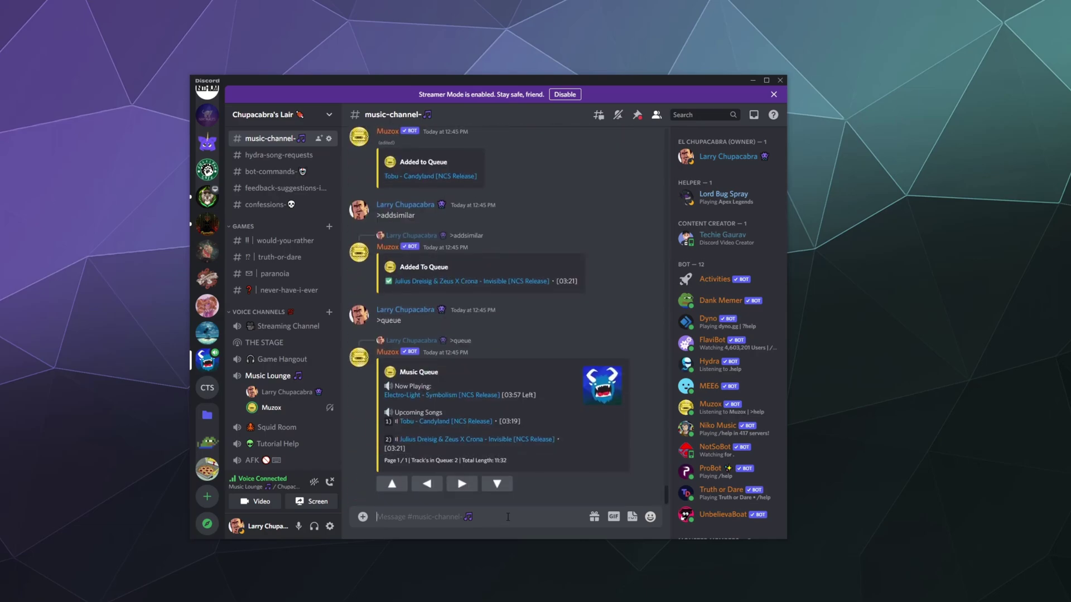
Show the help menu with >help and apply the slow-motion filter with the >slowmo command.
{"action": "type", "text": ">help"}
{"action": "key", "text": "Return"}
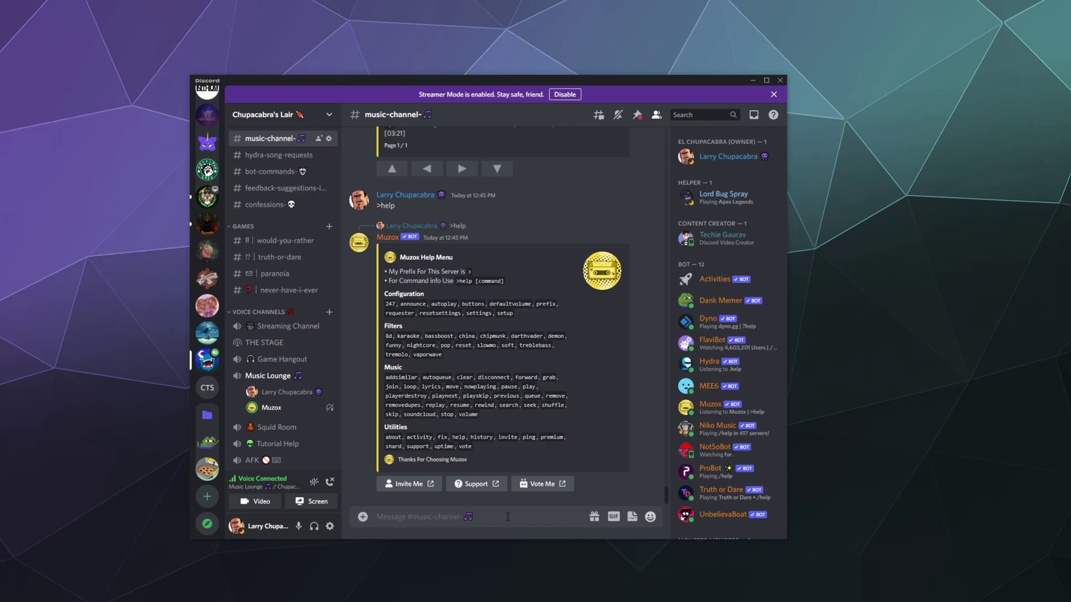
{"action": "type", "text": ">s"}
{"action": "type", "text": "lom"}
{"action": "type", "text": "mo"}
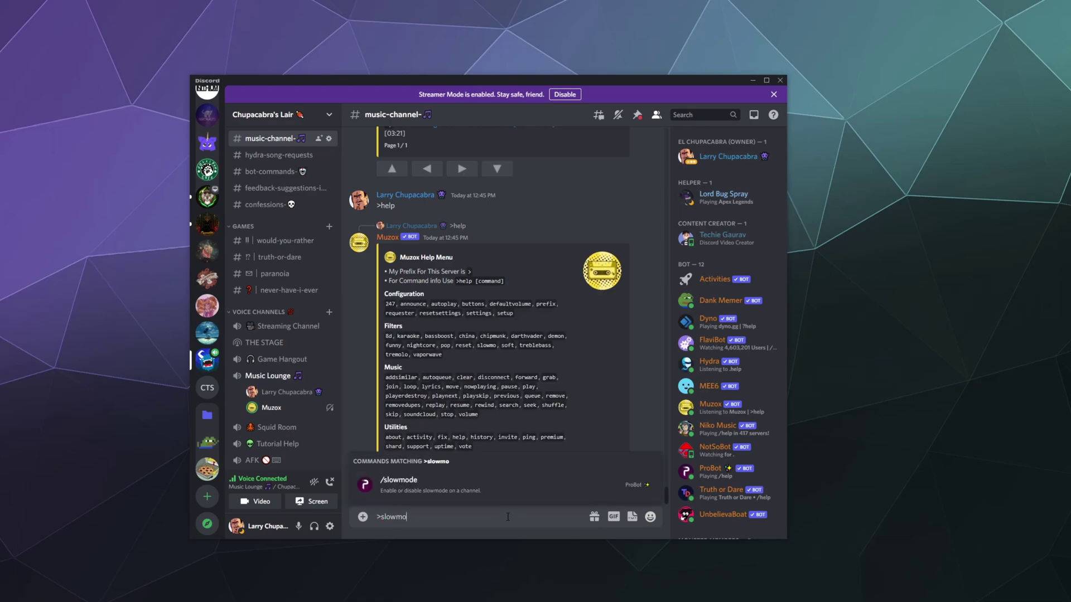
{"action": "key", "text": "Return"}
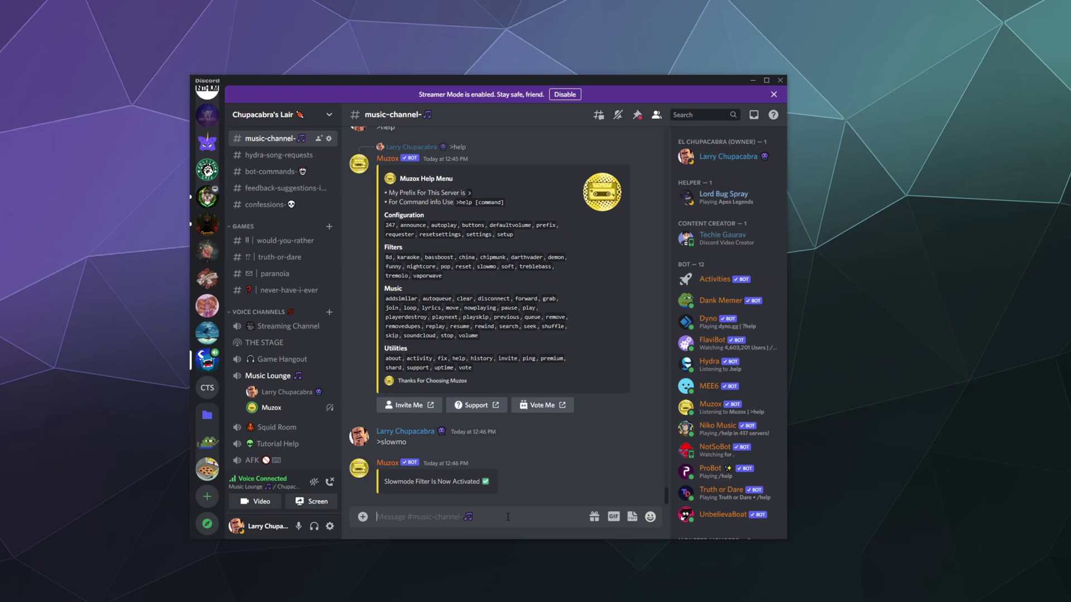
Display the bot's information with >about and check its latency with >ping.
{"action": "type", "text": ">"}
{"action": "key", "text": "BackSpace"}
{"action": "type", "text": ">about"}
{"action": "key", "text": "Return"}
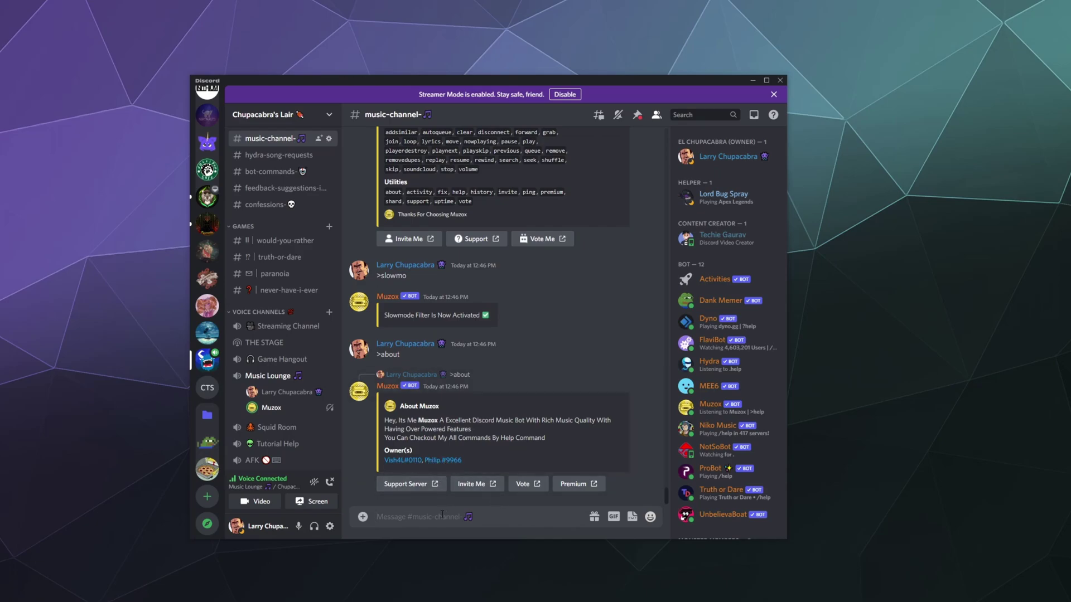
{"action": "type", "text": ">ping"}
{"action": "key", "text": "Return"}
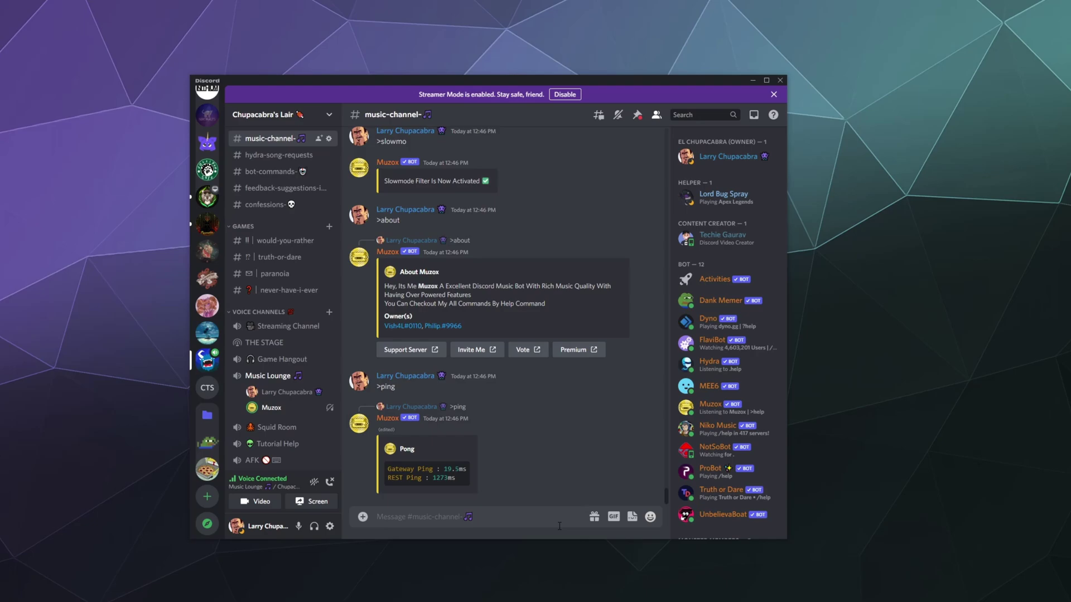
Disable Streamer Mode and display the Muzox server settings with >settings.
{"action": "left_click", "coordinate": [563, 96]}
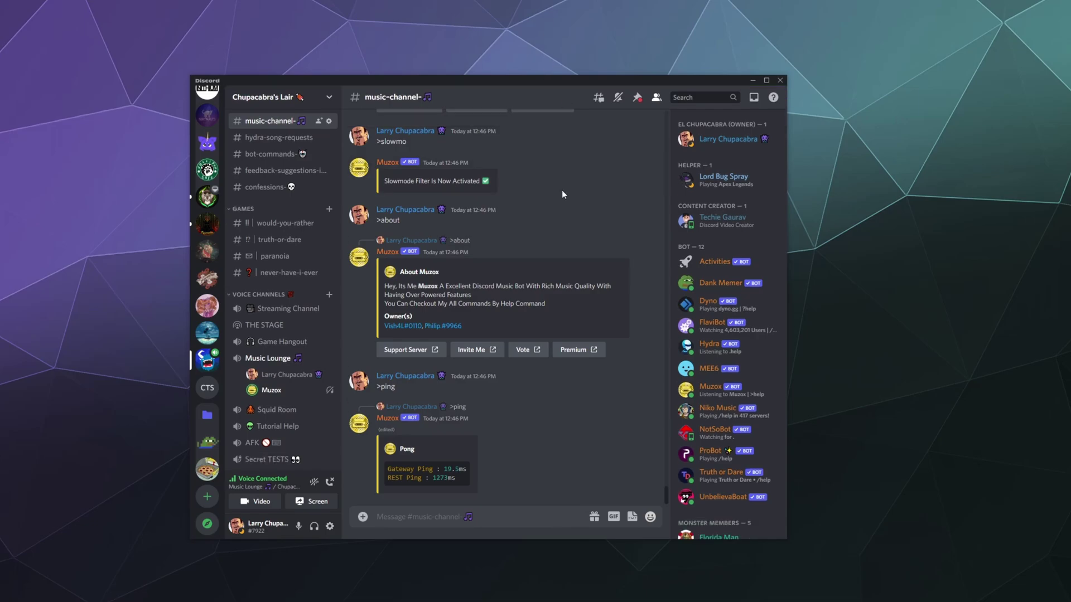
{"action": "scroll", "coordinate": [533, 450], "scroll_direction": "up", "scroll_amount": 6}
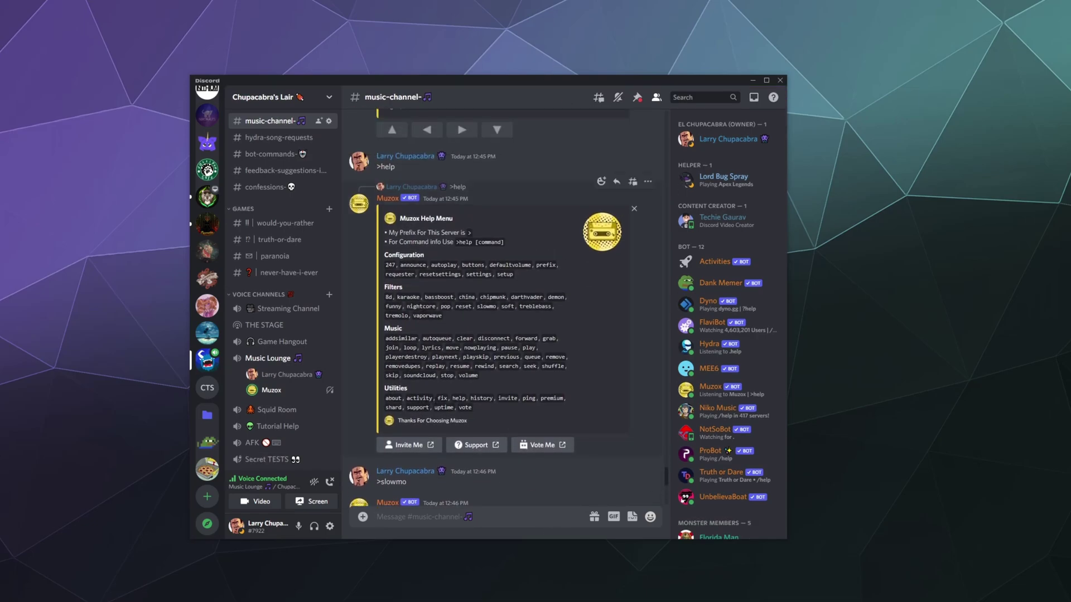
{"action": "scroll", "coordinate": [502, 471], "scroll_direction": "down", "scroll_amount": 6}
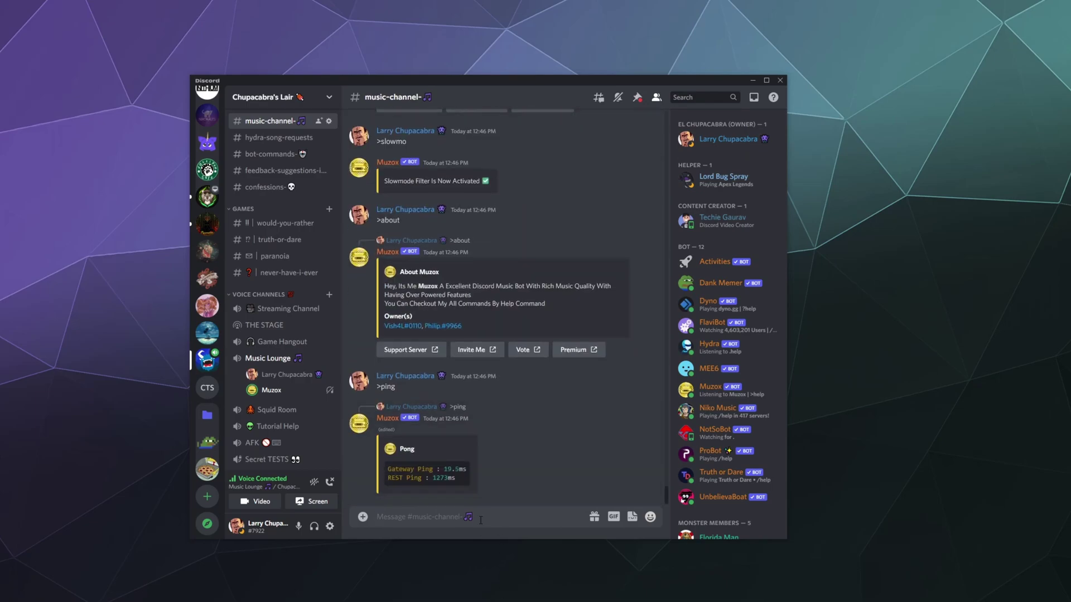
{"action": "type", "text": ">settings"}
{"action": "key", "text": "Return"}
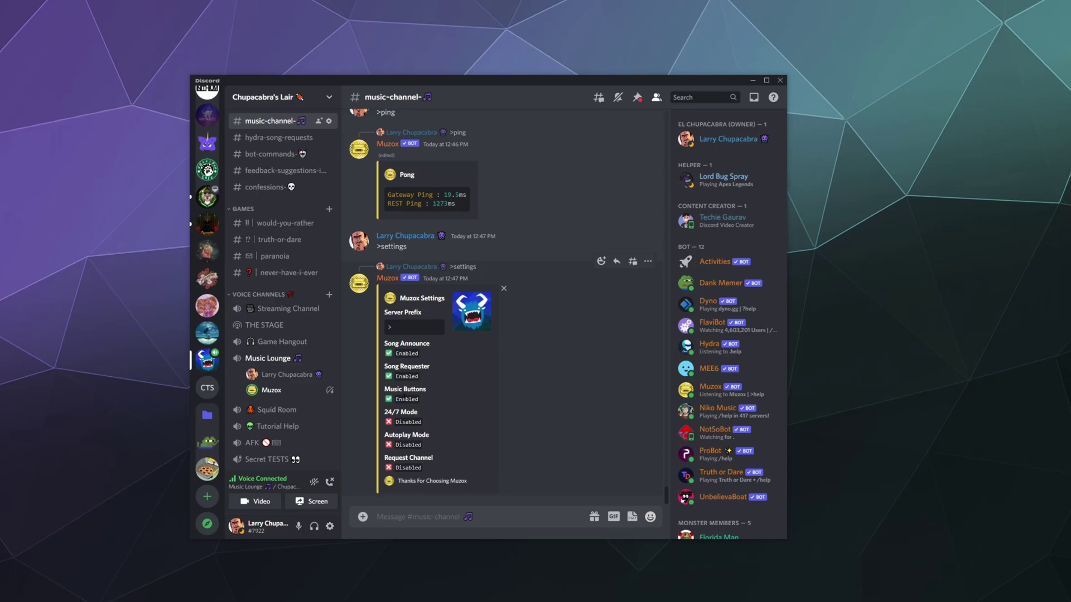
{"action": "scroll", "coordinate": [398, 362], "scroll_direction": "up", "scroll_amount": 10}
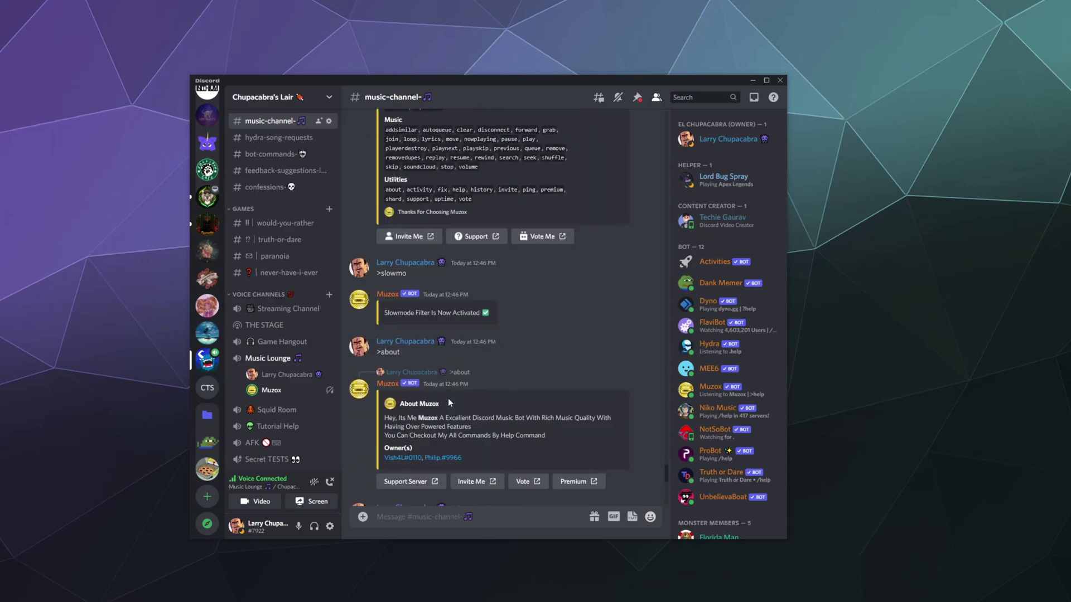
{"action": "scroll", "coordinate": [447, 399], "scroll_direction": "up", "scroll_amount": 10}
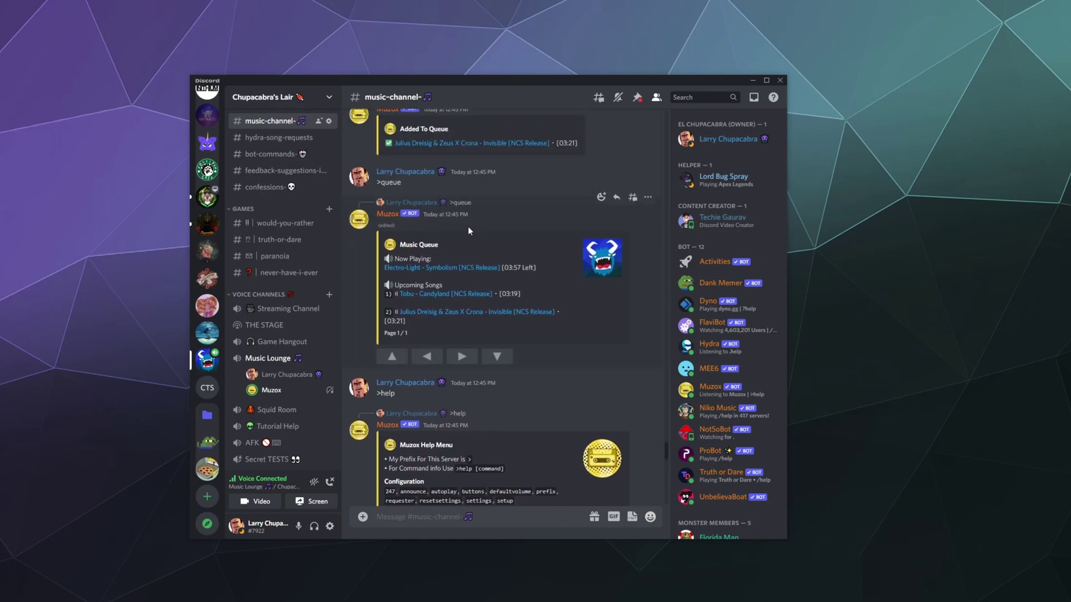
{"action": "scroll", "coordinate": [467, 226], "scroll_direction": "up", "scroll_amount": 1}
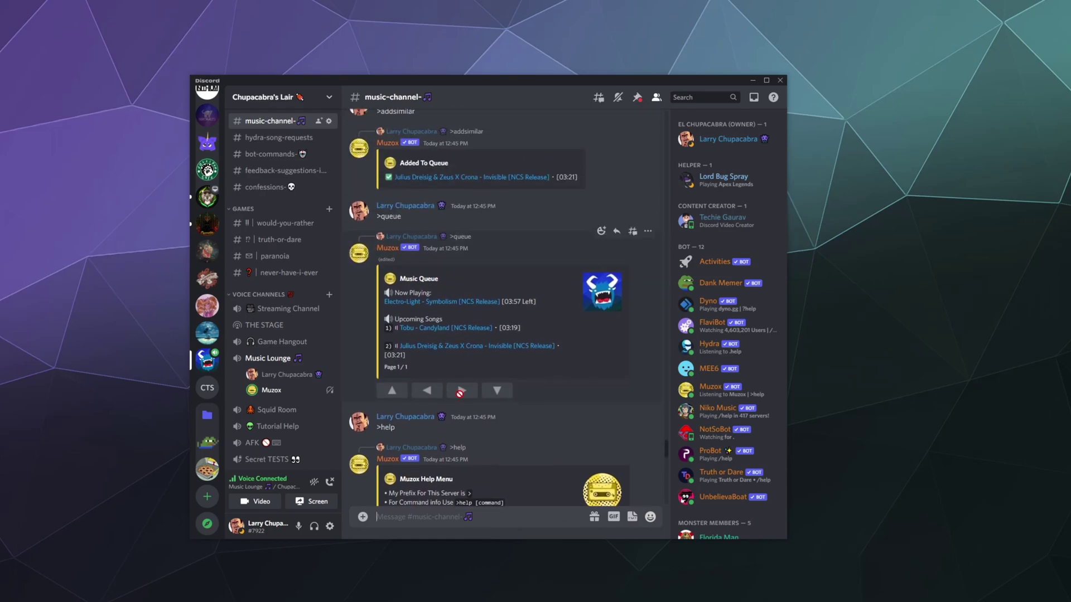
{"action": "scroll", "coordinate": [460, 390], "scroll_direction": "down", "scroll_amount": 15}
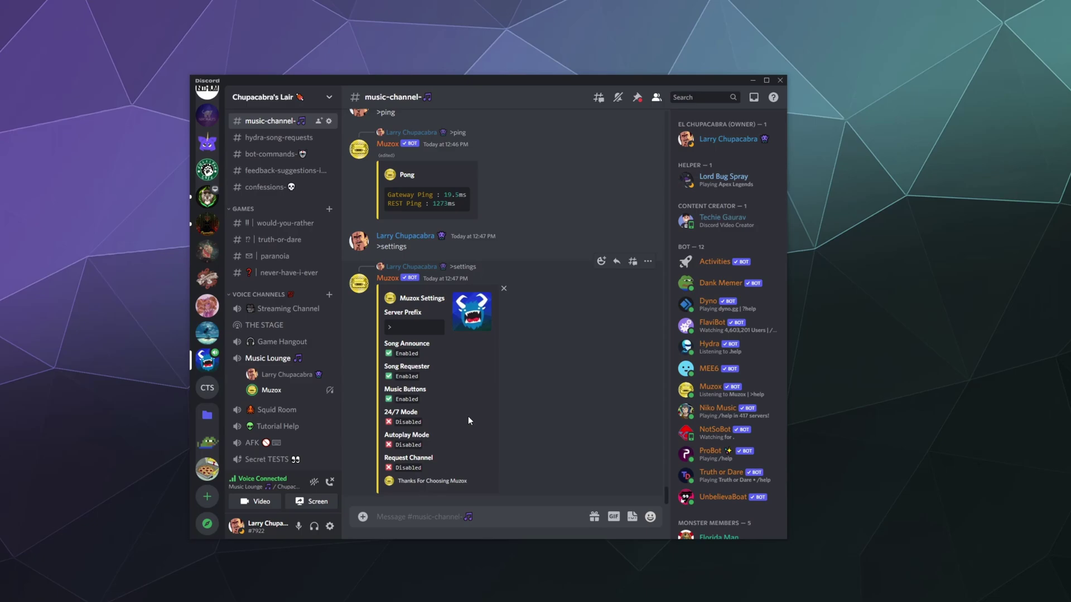
{"action": "type", "text": ">setup"}
{"action": "key", "text": "ctrl+a"}
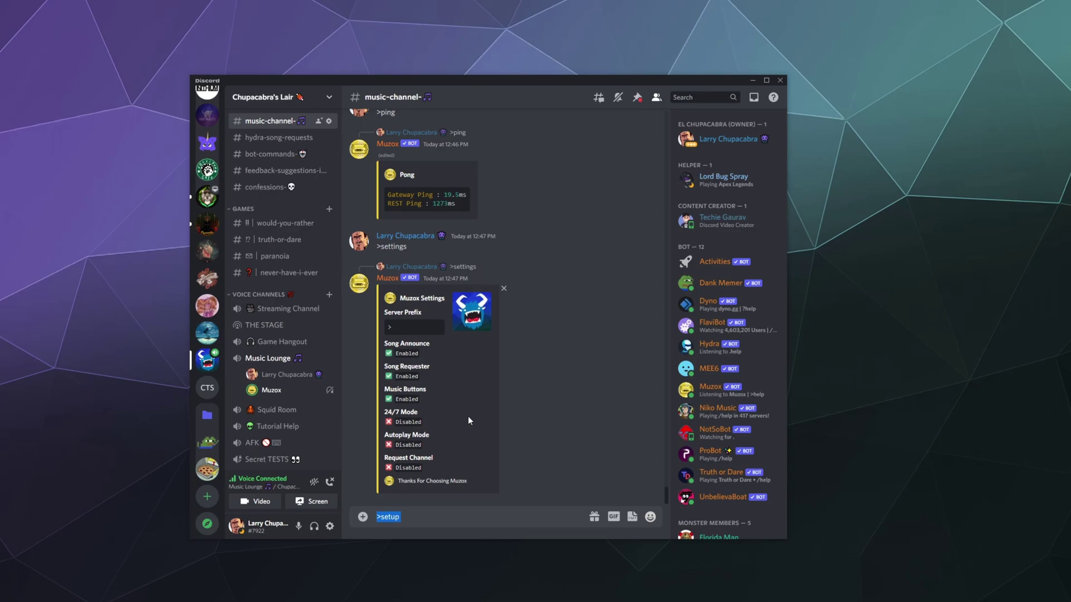
{"action": "key", "text": "BackSpace"}
Bring up the help menu once more with >help and send the >slowmo filter command again.
{"action": "type", "text": ">"}
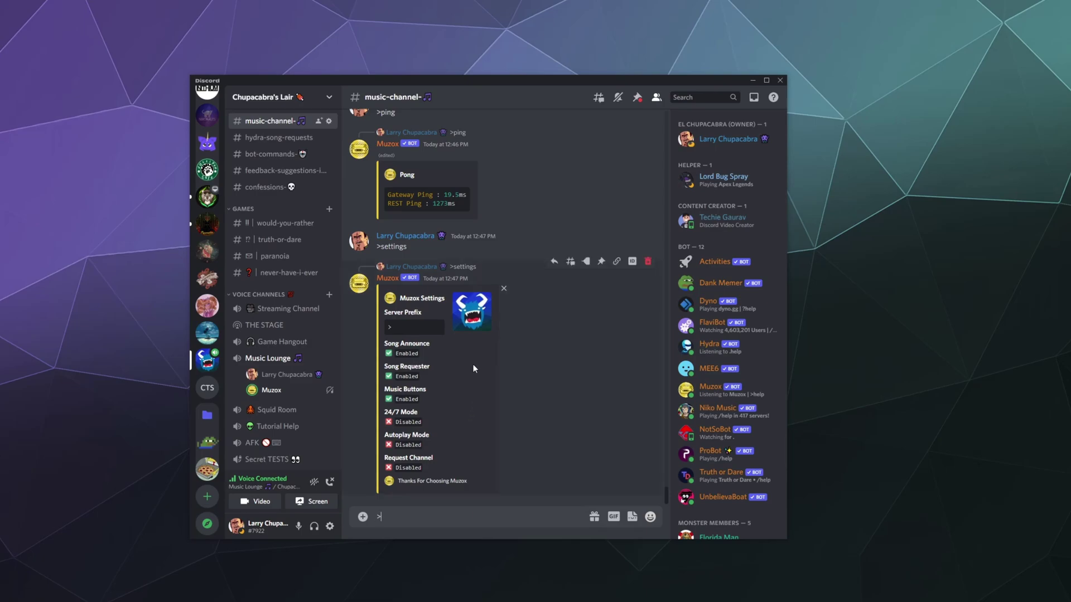
{"action": "type", "text": "help"}
{"action": "key", "text": "Return"}
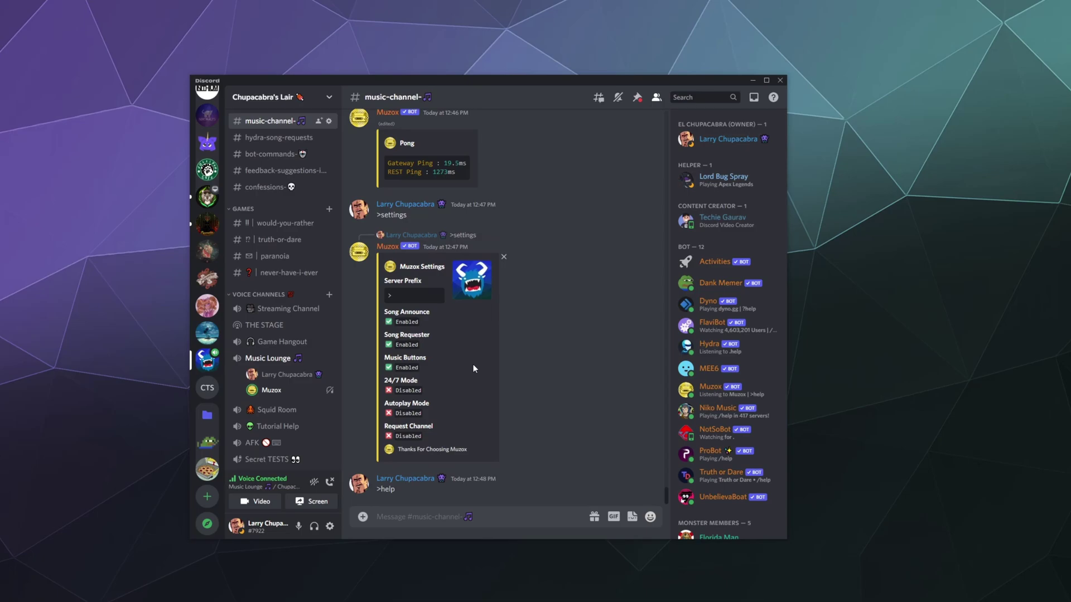
{"action": "type", "text": ">autoplay"}
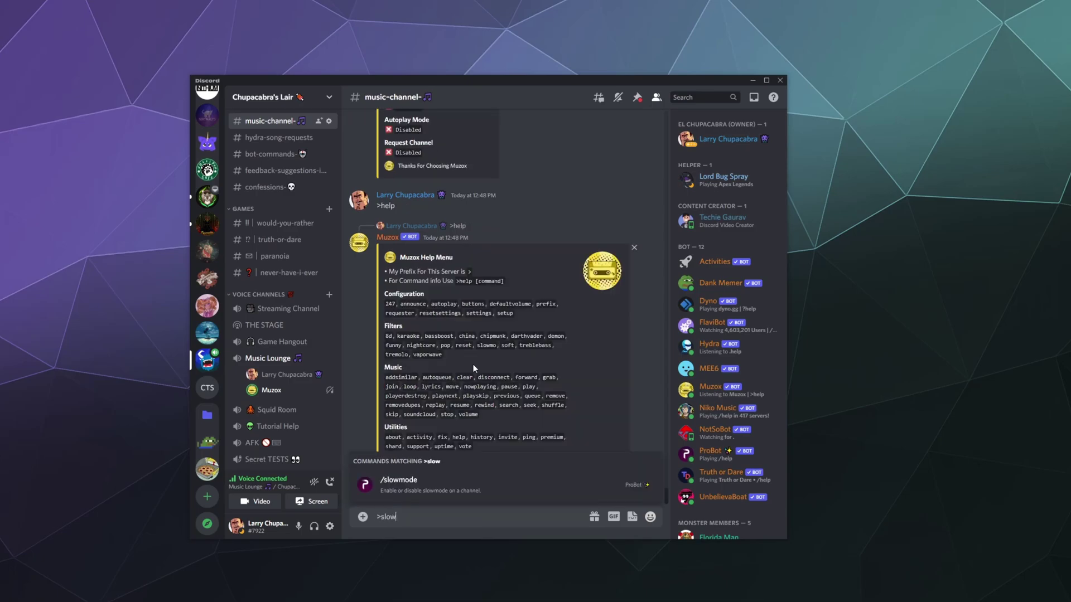
{"action": "key", "text": "Return"}
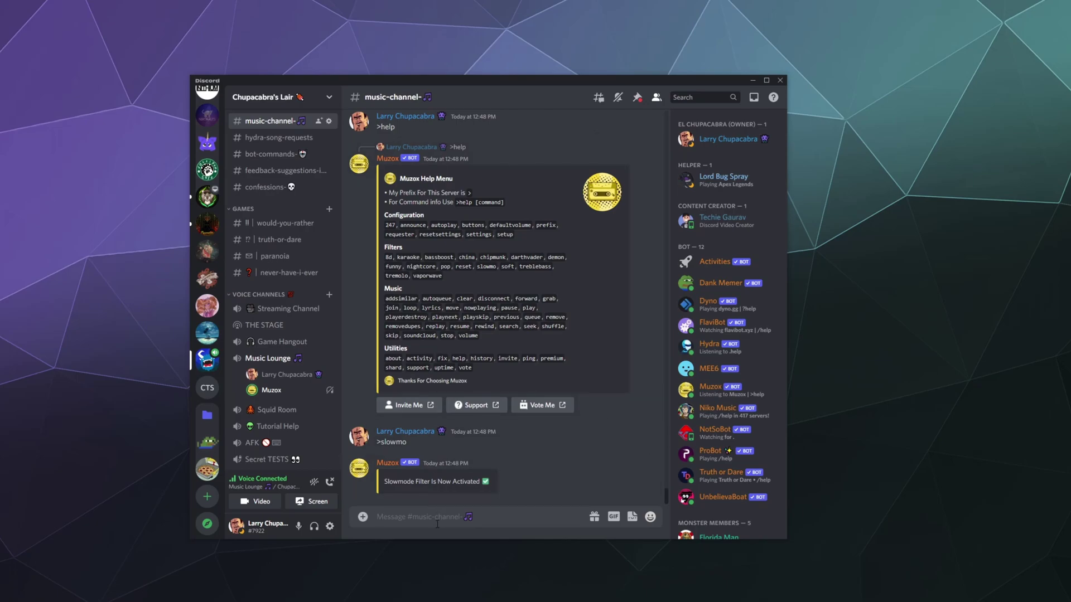
Repair the bot's playback with the >fix command and request its support server link with >support.
{"action": "type", "text": ">fix"}
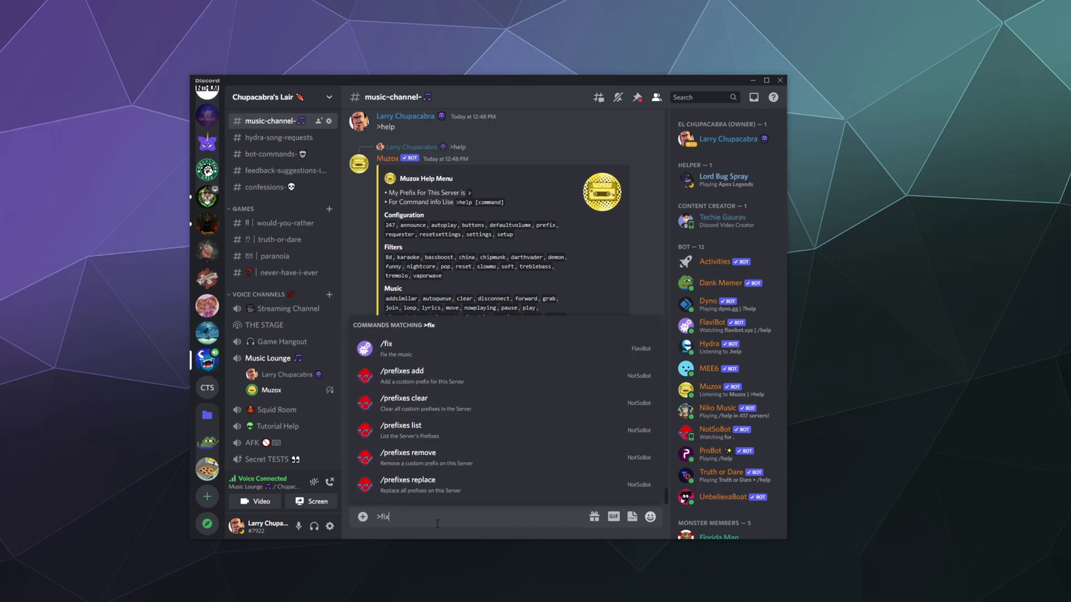
{"action": "key", "text": "Return"}
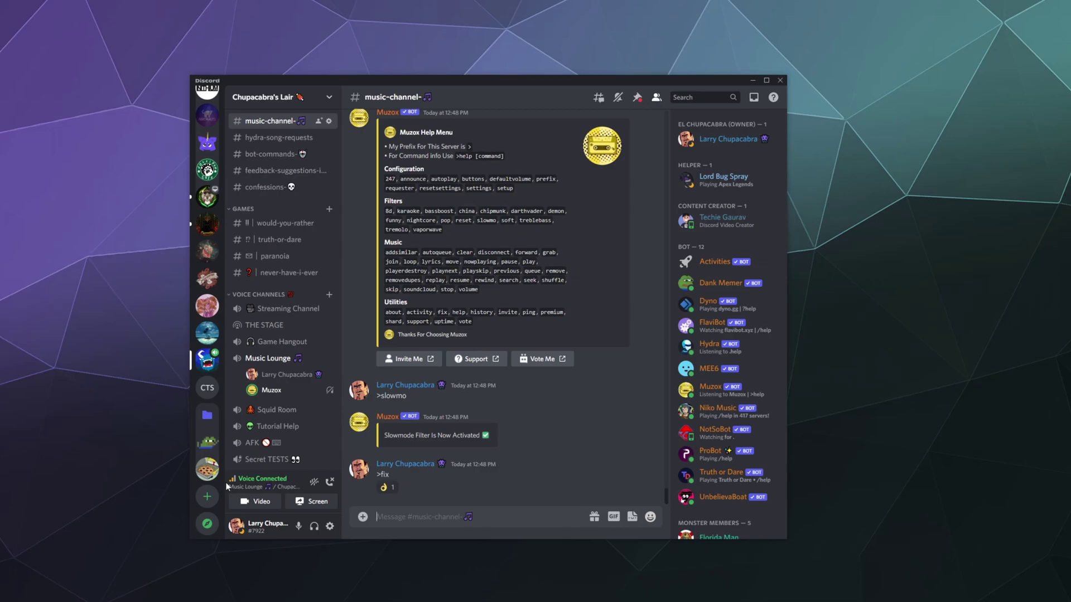
{"action": "type", "text": ">support"}
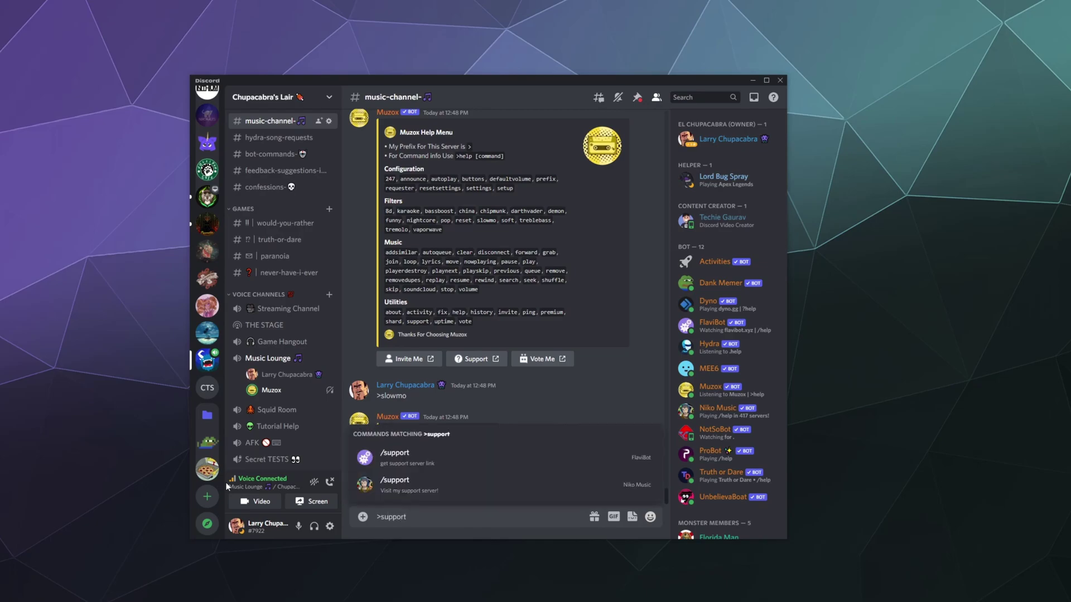
{"action": "key", "text": "Return"}
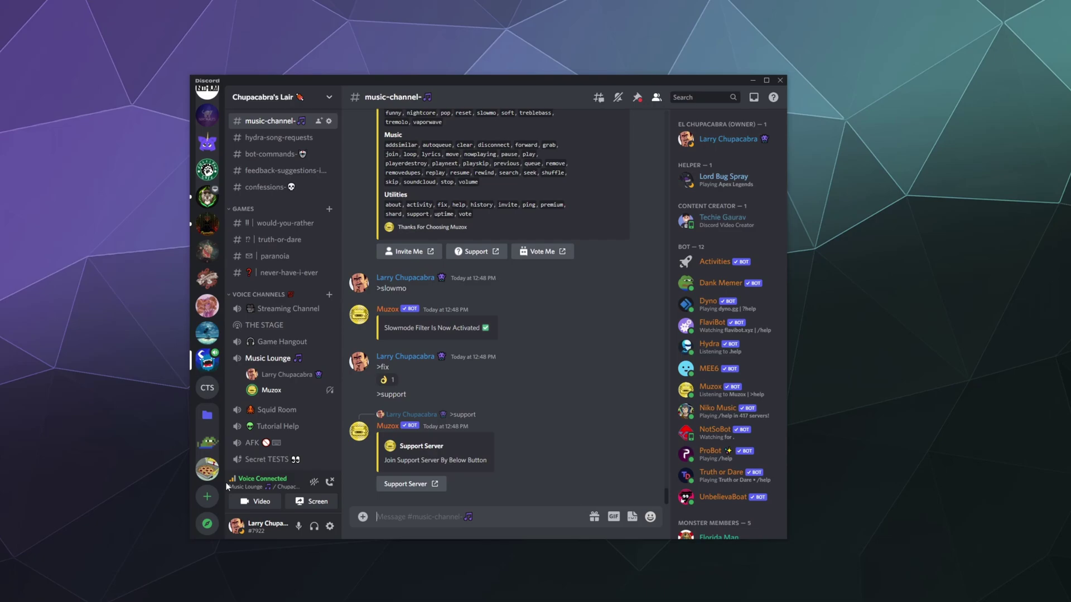
Review the Muzox help menu in the channel and pause the music with the >pause command.
{"action": "scroll", "coordinate": [457, 381], "scroll_direction": "up", "scroll_amount": 3}
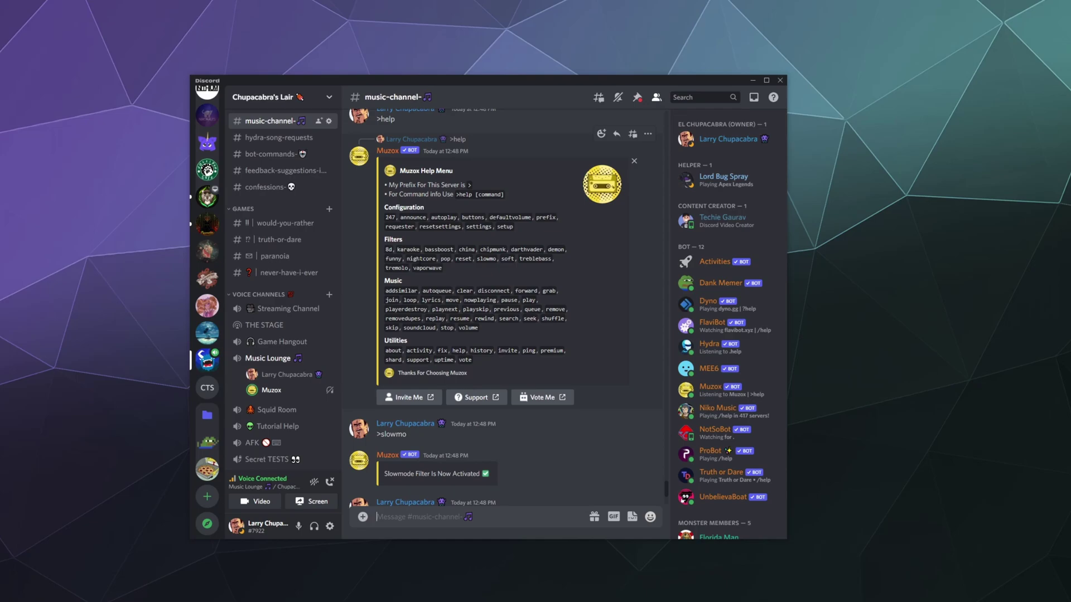
{"action": "scroll", "coordinate": [445, 283], "scroll_direction": "down", "scroll_amount": 5}
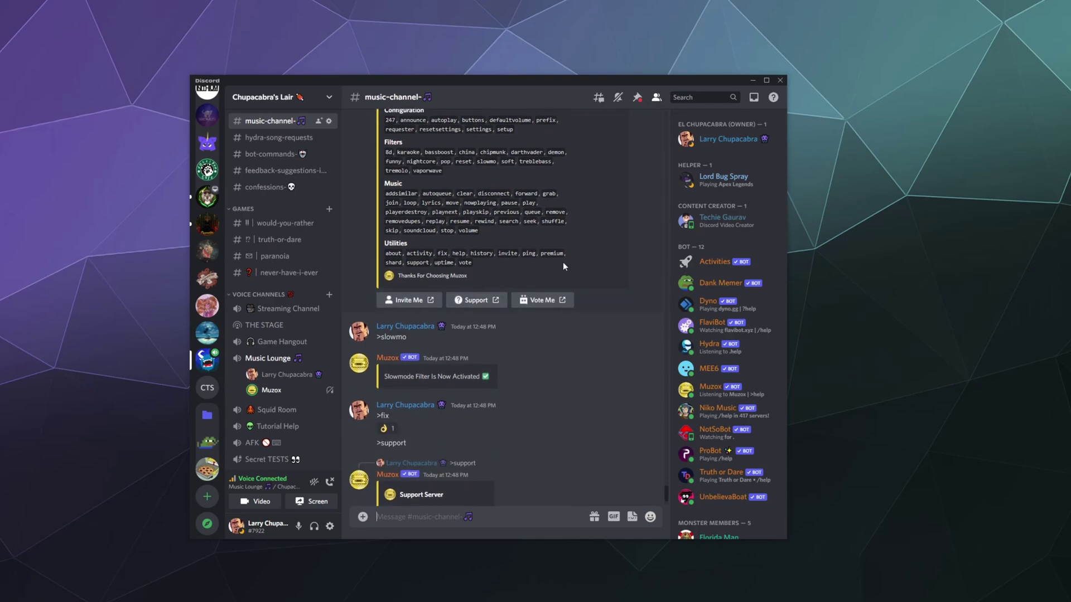
{"action": "scroll", "coordinate": [476, 266], "scroll_direction": "down", "scroll_amount": 1}
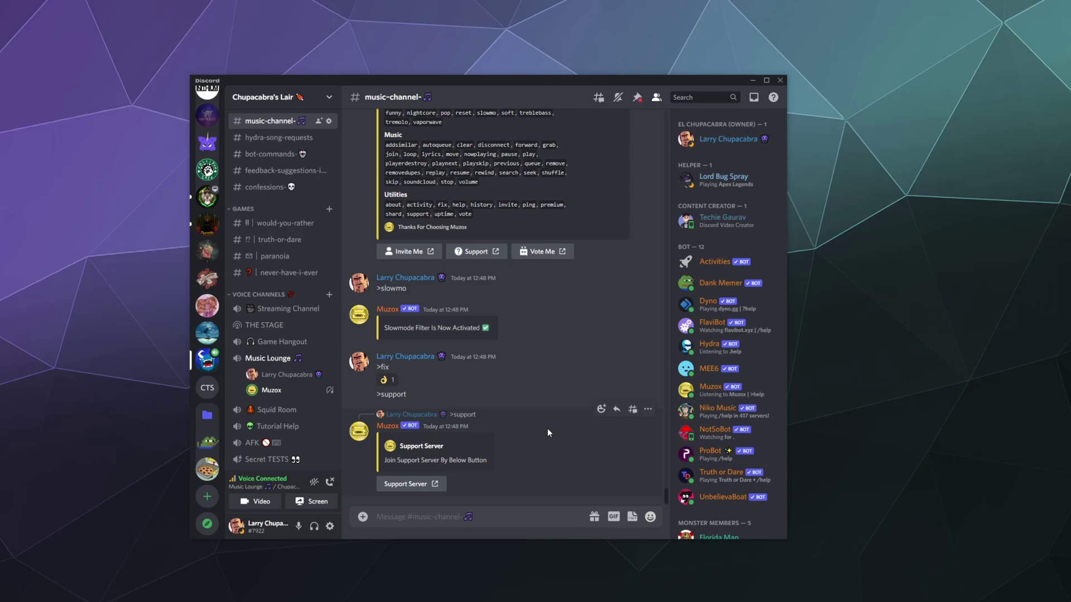
{"action": "type", "text": ">pause"}
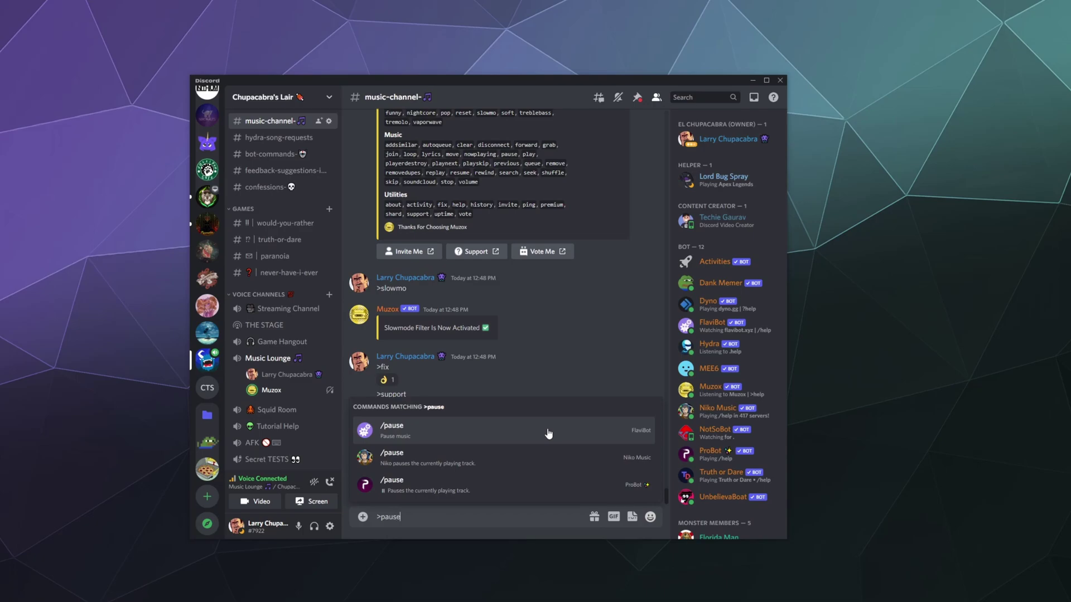
{"action": "key", "text": "Return"}
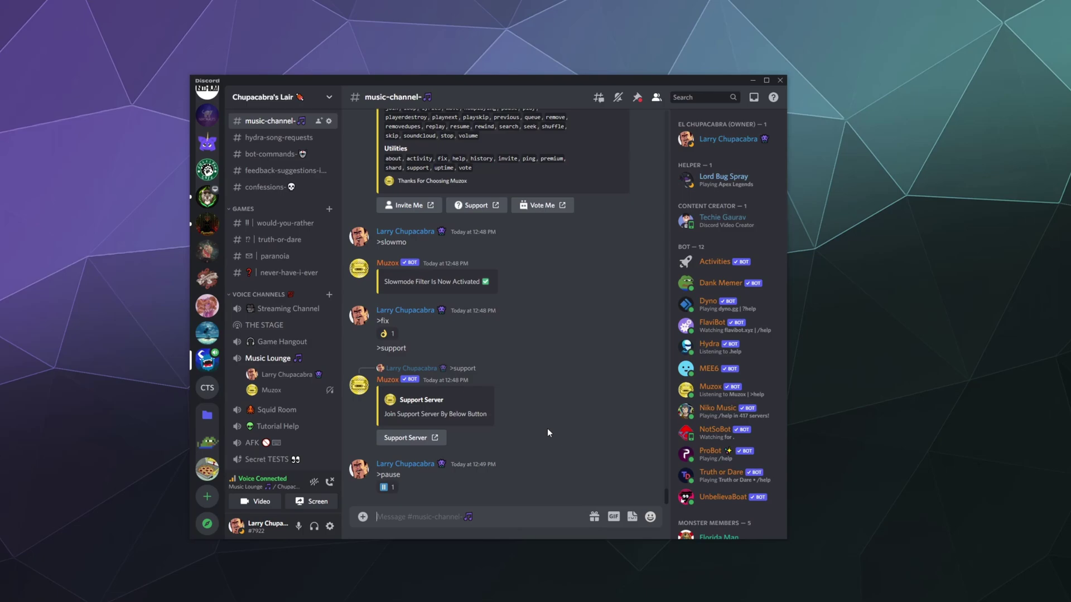
Stop playback with the >stop command and make Muzox leave the voice channel with >disconnect.
{"action": "scroll", "coordinate": [467, 265], "scroll_direction": "up", "scroll_amount": 3}
{"action": "type", "text": ">stop"}
{"action": "key", "text": "Return"}
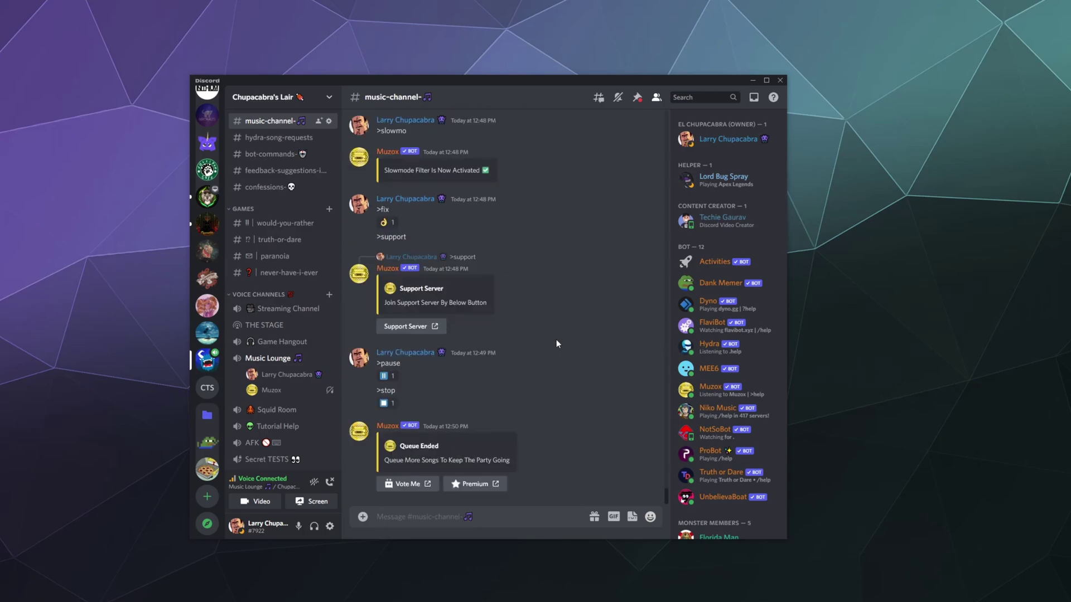
{"action": "type", "text": ">disconnect"}
{"action": "key", "text": "Return"}
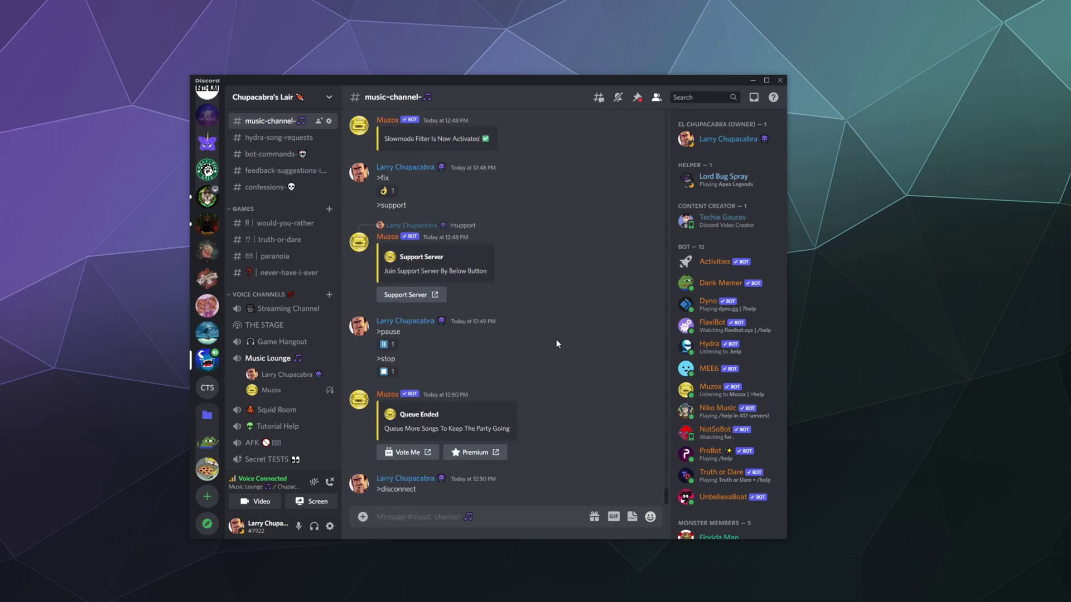